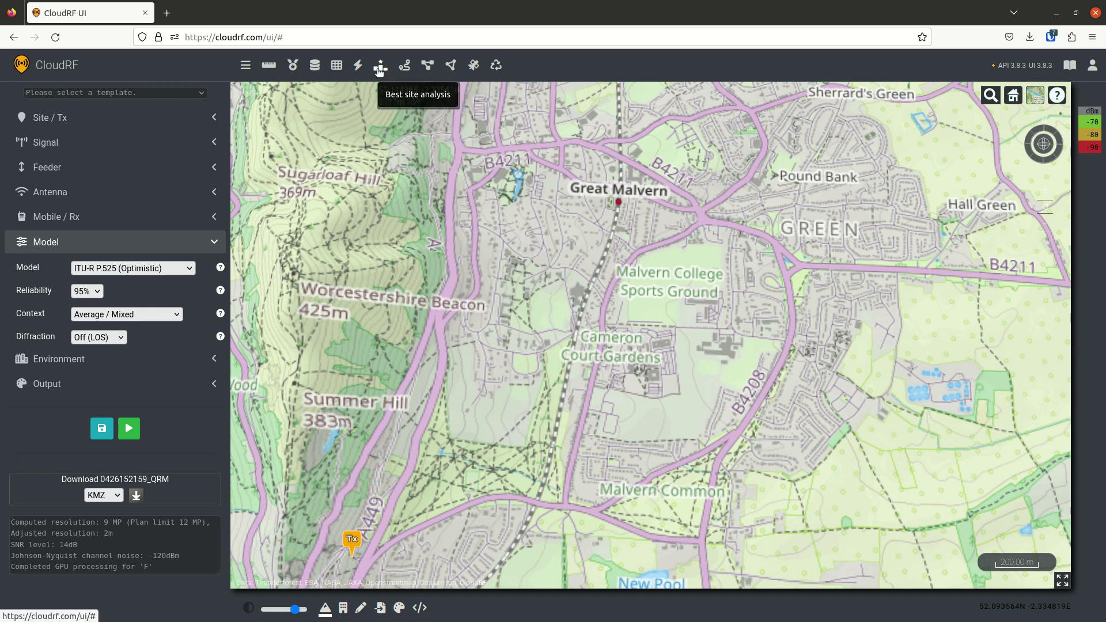
Step: Start a best site analysis and review the receiver settings under Mobile / Rx
click(380, 67)
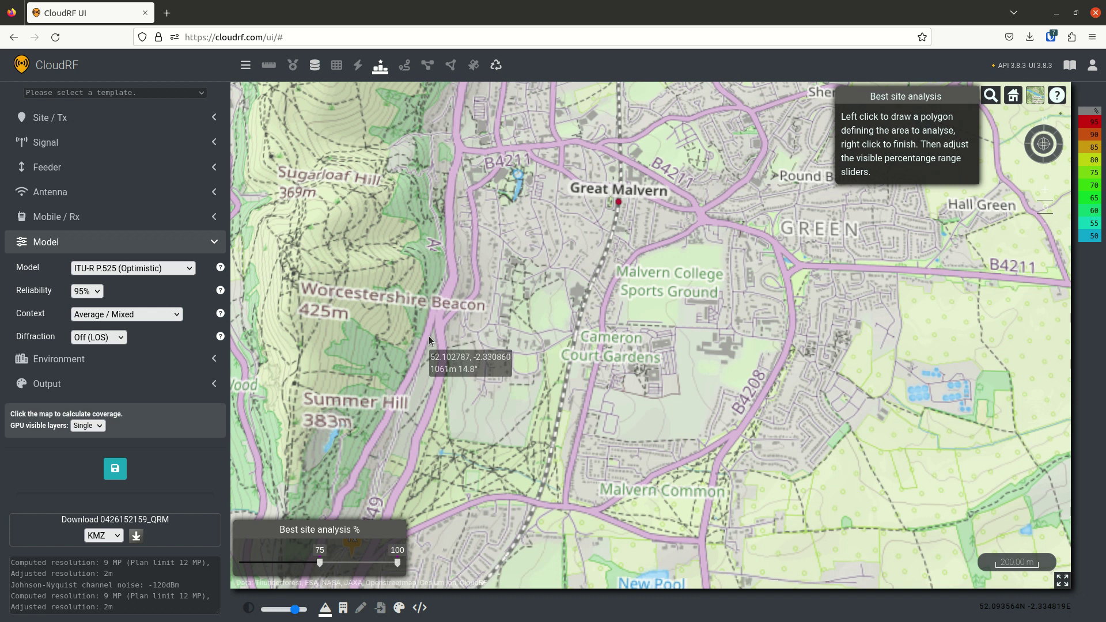
drag(437, 338, 455, 332)
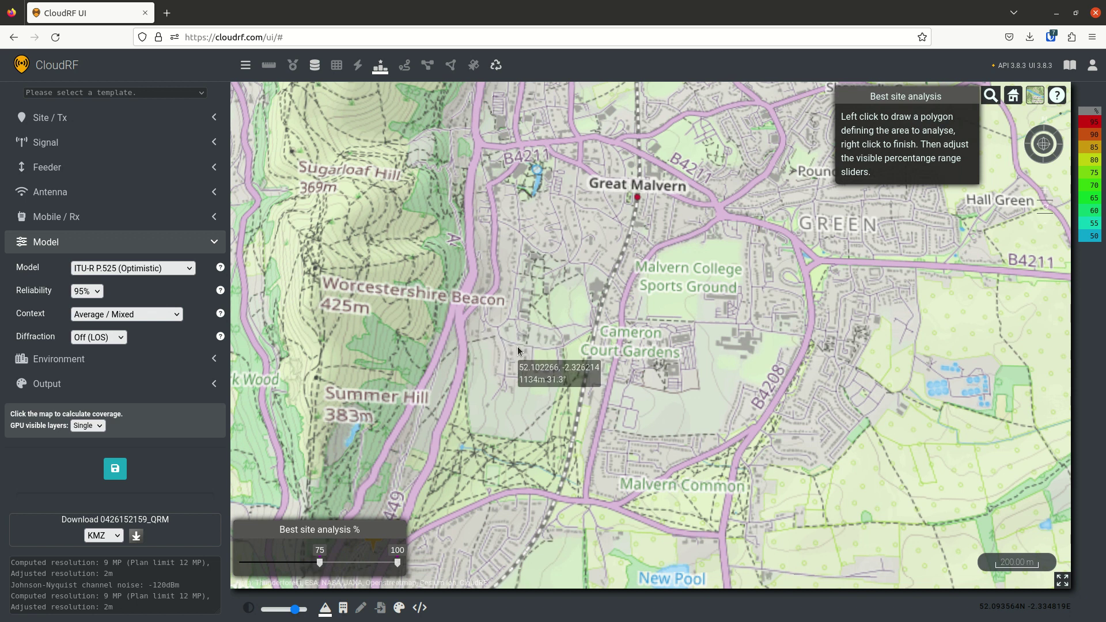
drag(524, 362, 537, 352)
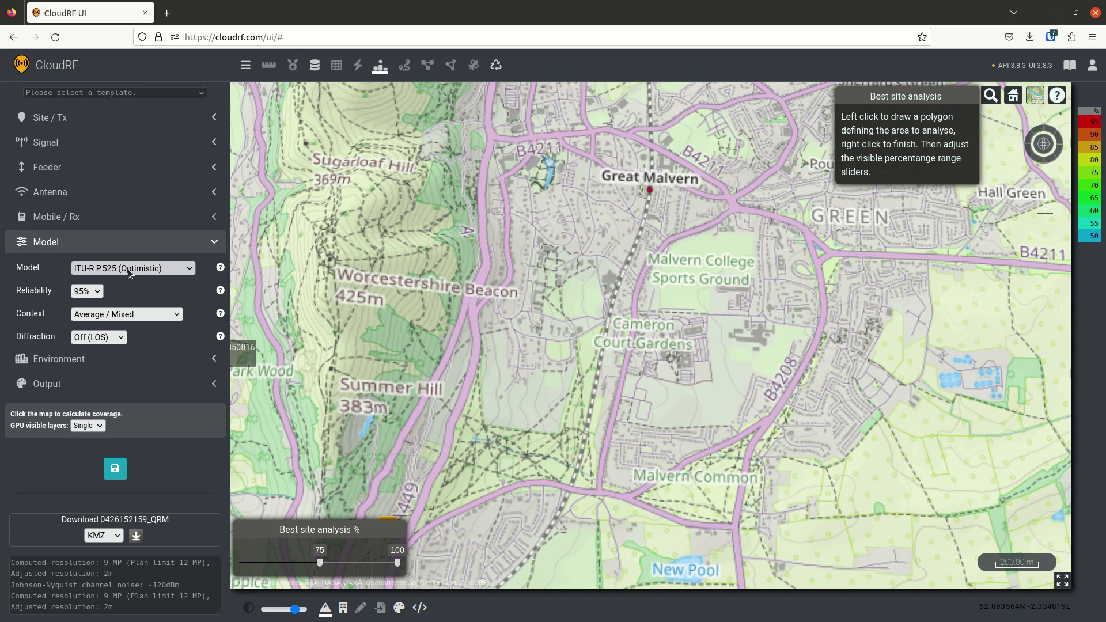
drag(585, 379, 571, 353)
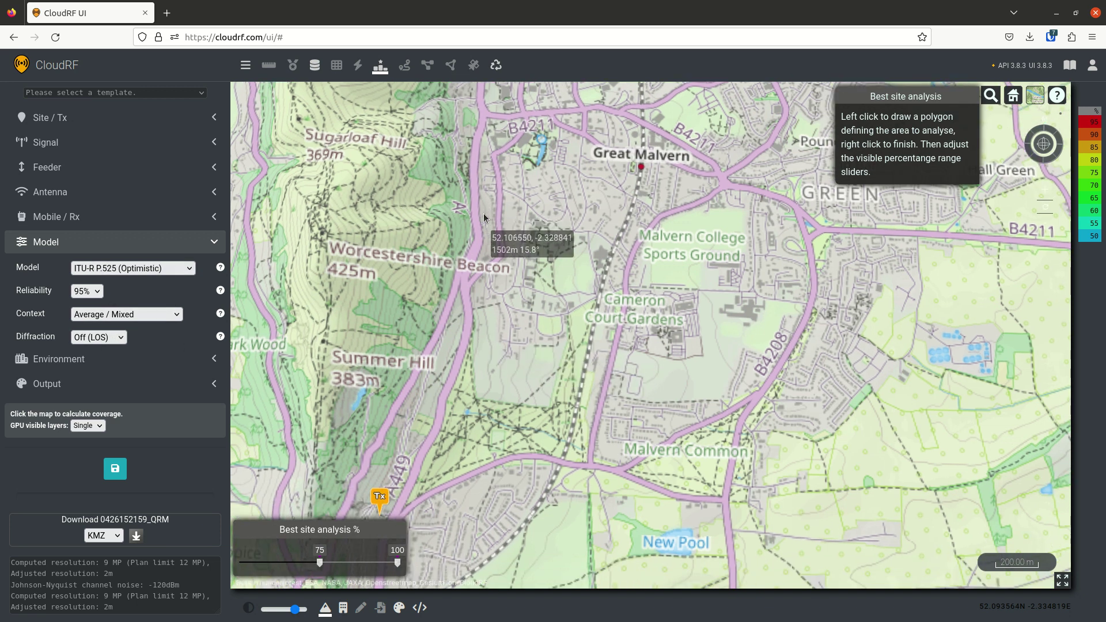
click(159, 218)
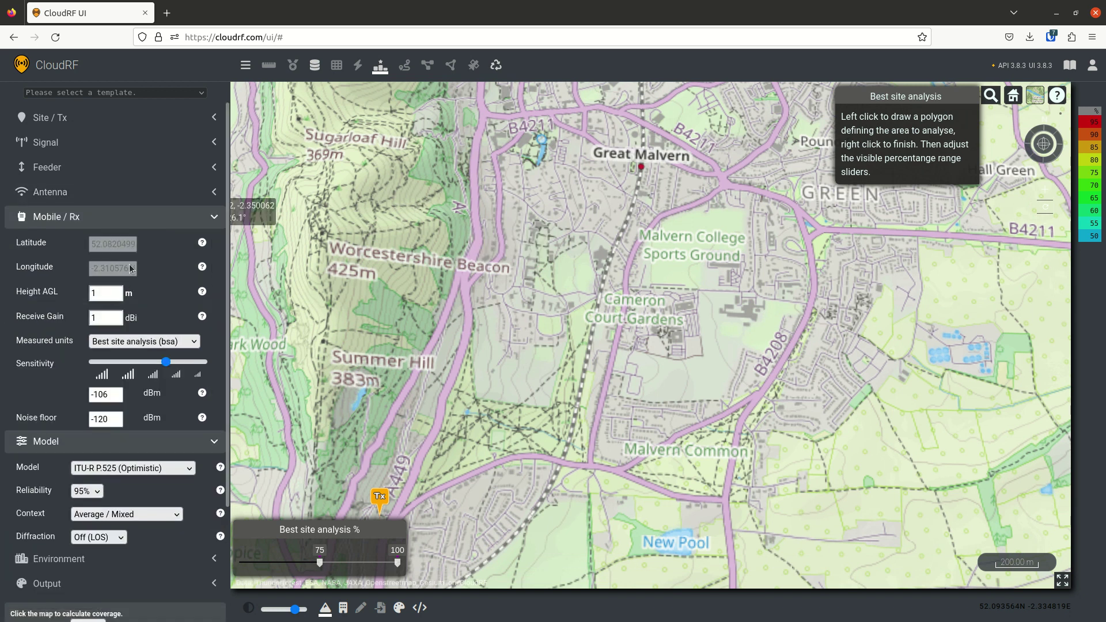
click(137, 218)
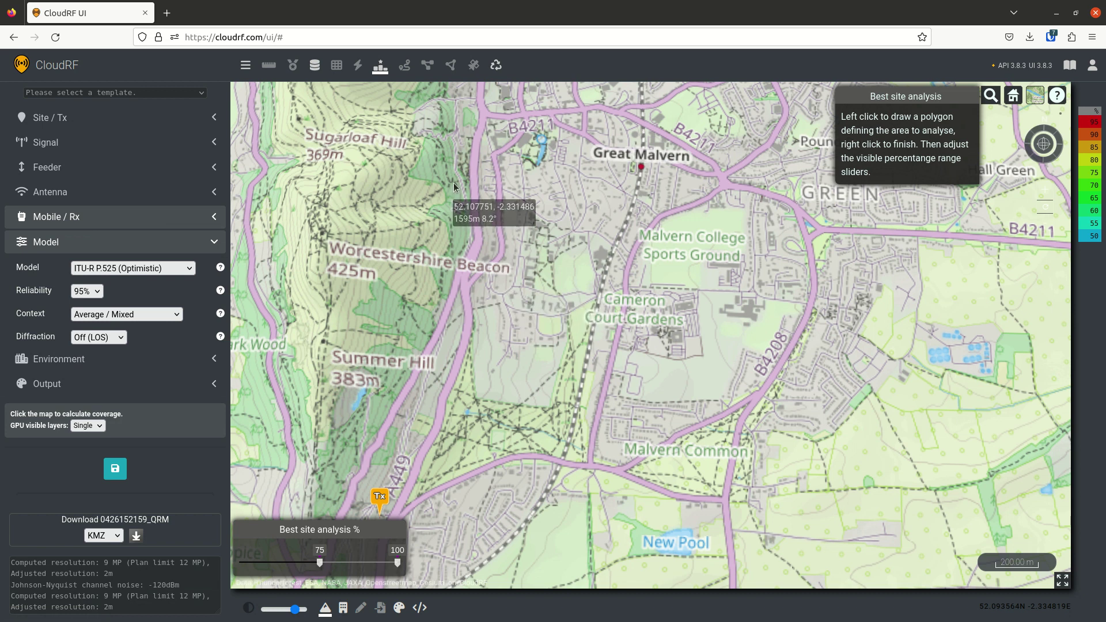
Step: Examine the terrain and streets around Great Malvern and Malvern Common to choose the area to analyse
drag(626, 214, 580, 238)
scroll(530, 288, up, 2)
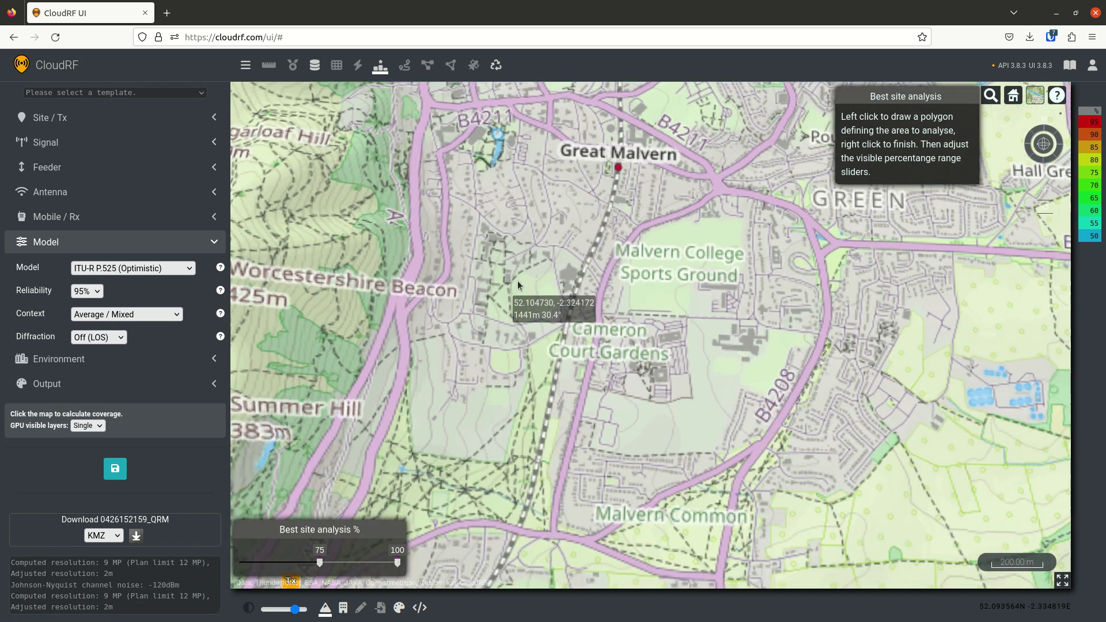
drag(518, 284, 701, 356)
drag(595, 352, 648, 367)
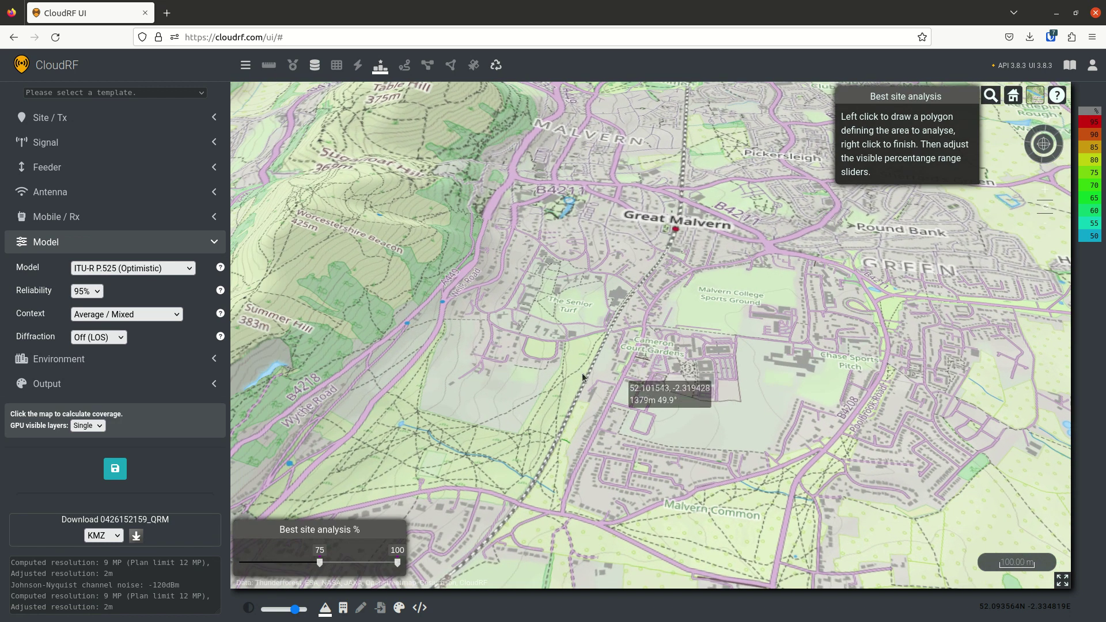
scroll(552, 307, up, 2)
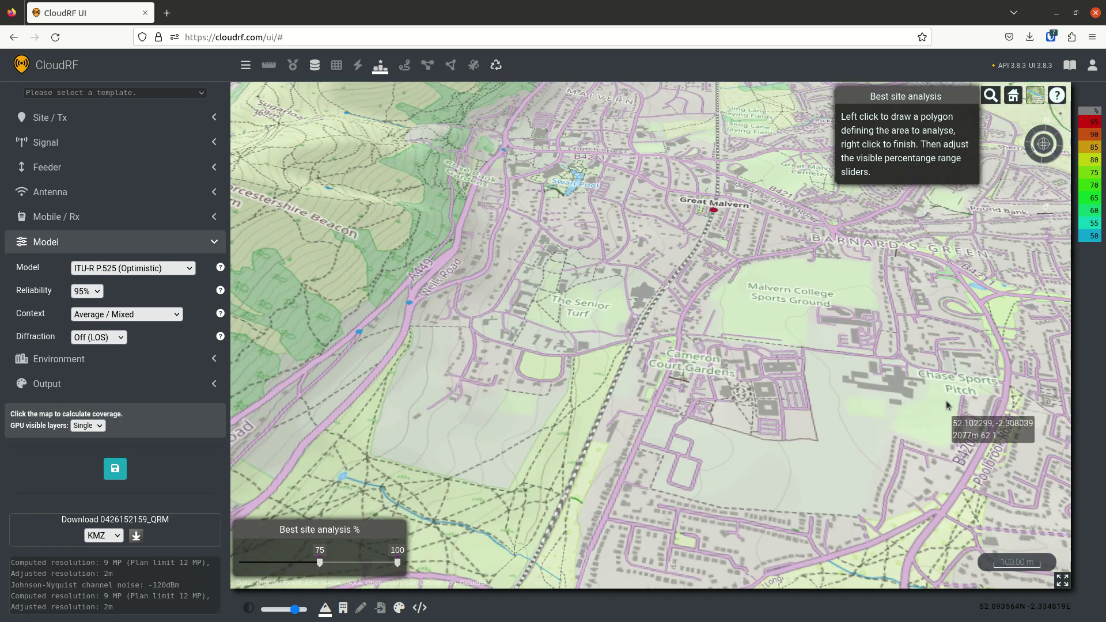
drag(571, 328, 704, 381)
drag(551, 299, 675, 307)
scroll(712, 353, up, 3)
scroll(685, 335, down, 4)
scroll(665, 311, down, 3)
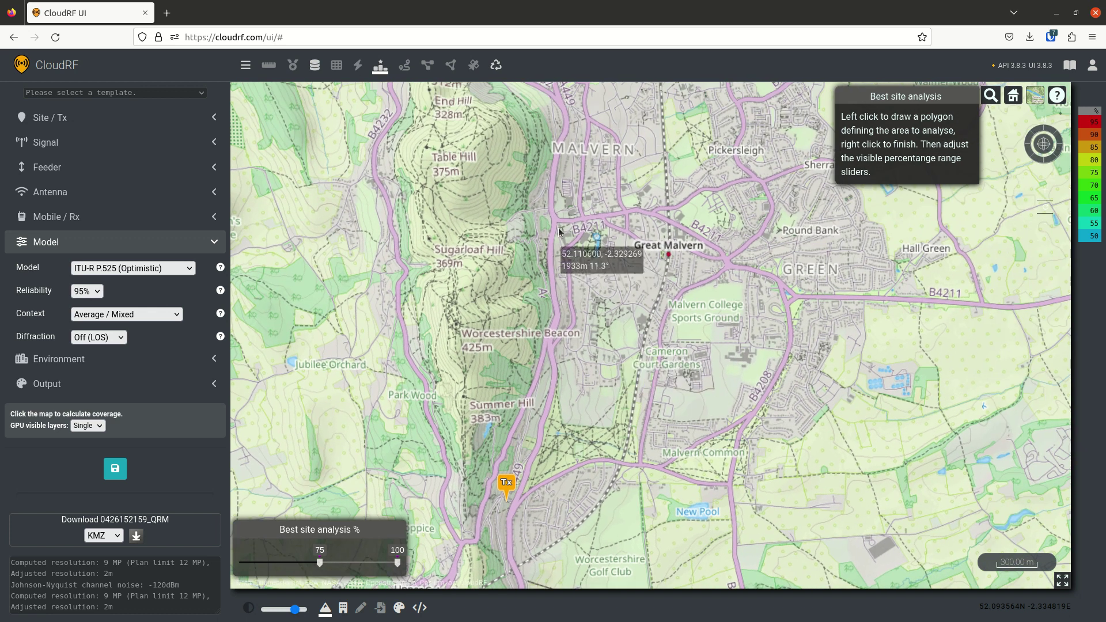
Step: Outline the analysis area as a polygon following the B4211, B4208, the road past Malvern Common and the A449, and run the analysis
scroll(478, 237, up, 3)
drag(478, 237, 463, 93)
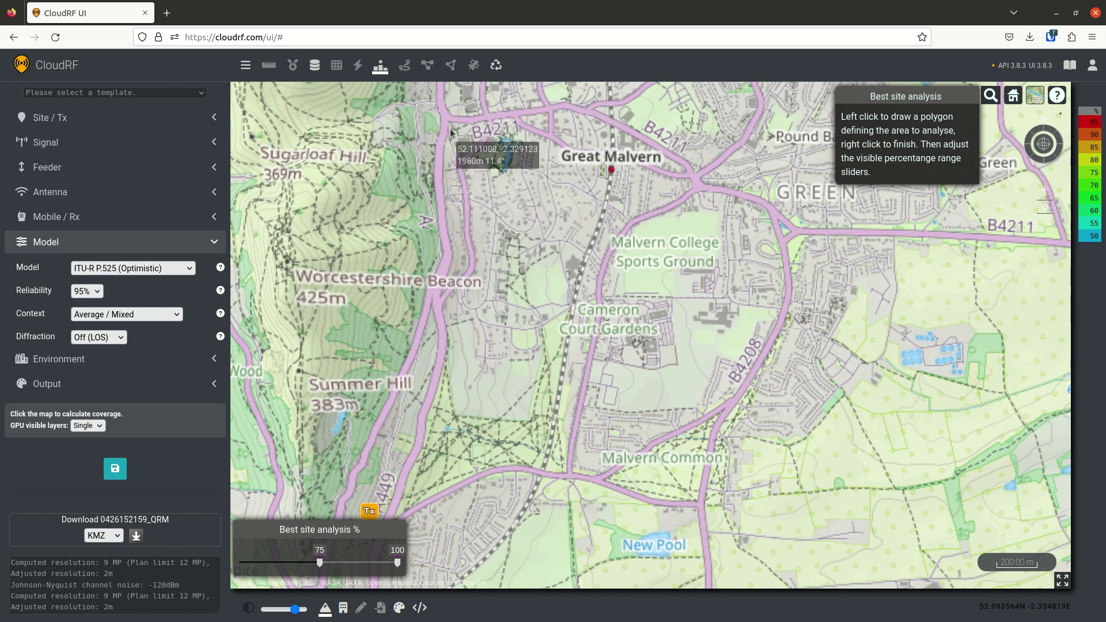
click(444, 118)
click(579, 102)
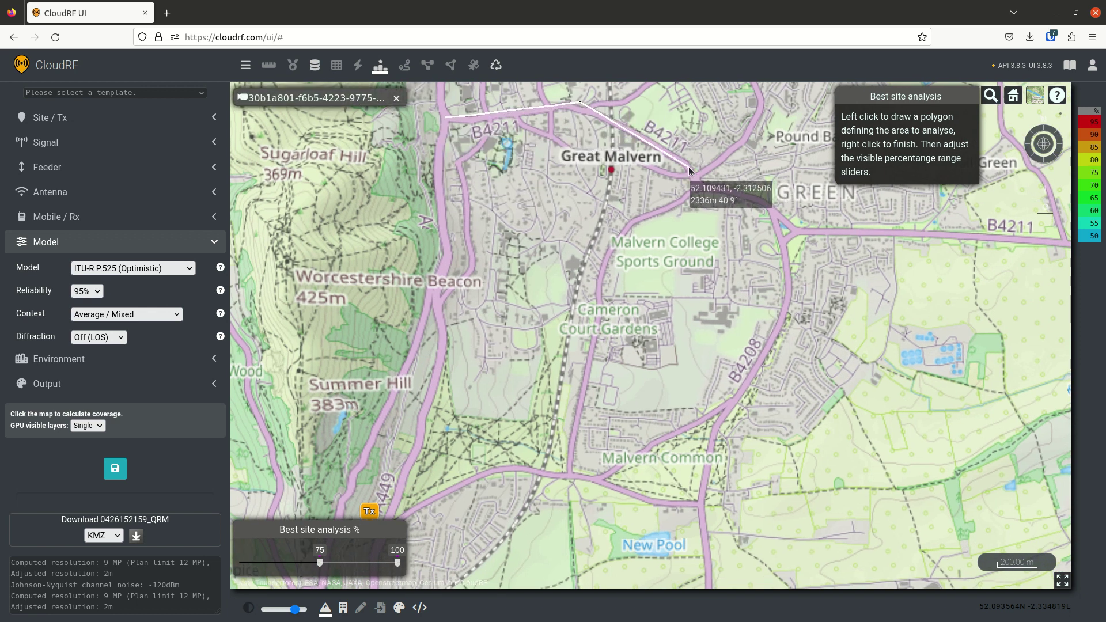
click(779, 206)
click(788, 288)
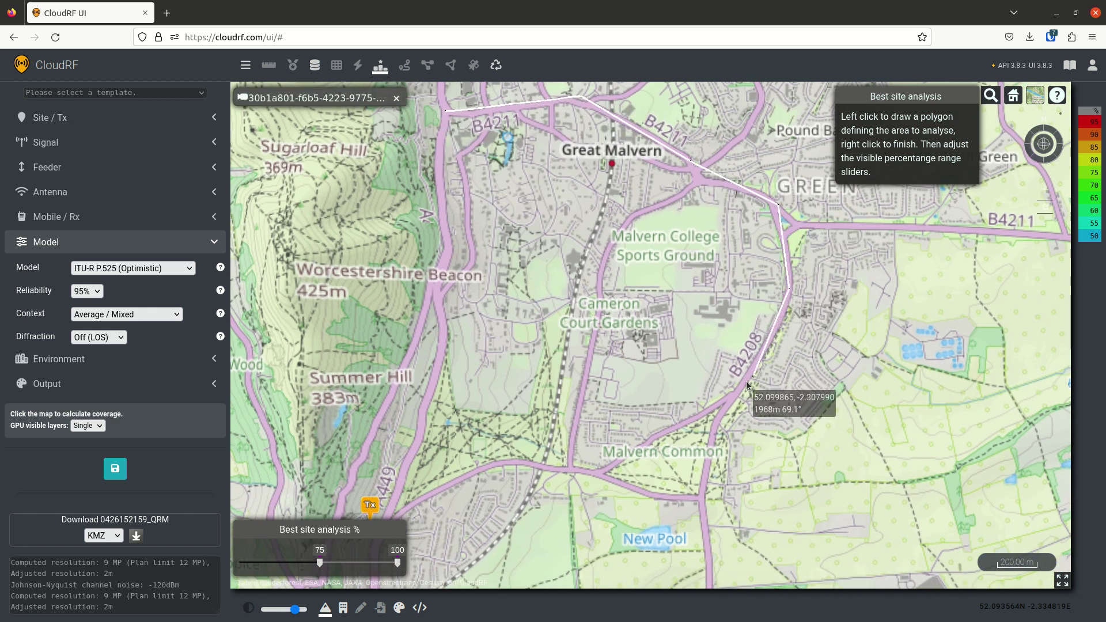
click(733, 398)
click(599, 472)
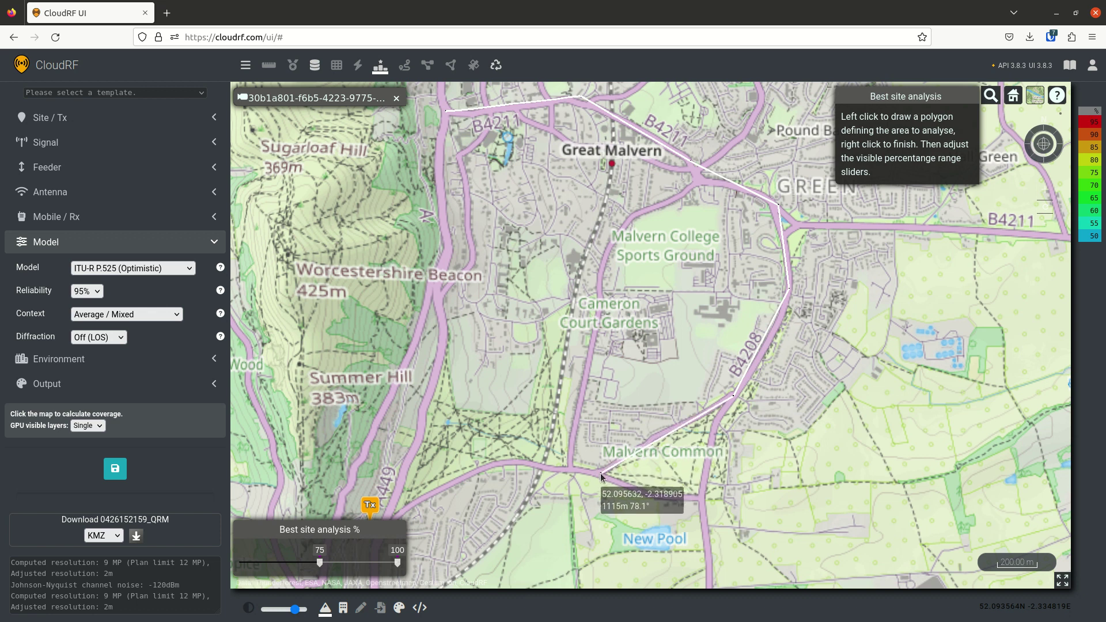
click(510, 458)
drag(428, 463, 521, 380)
click(481, 433)
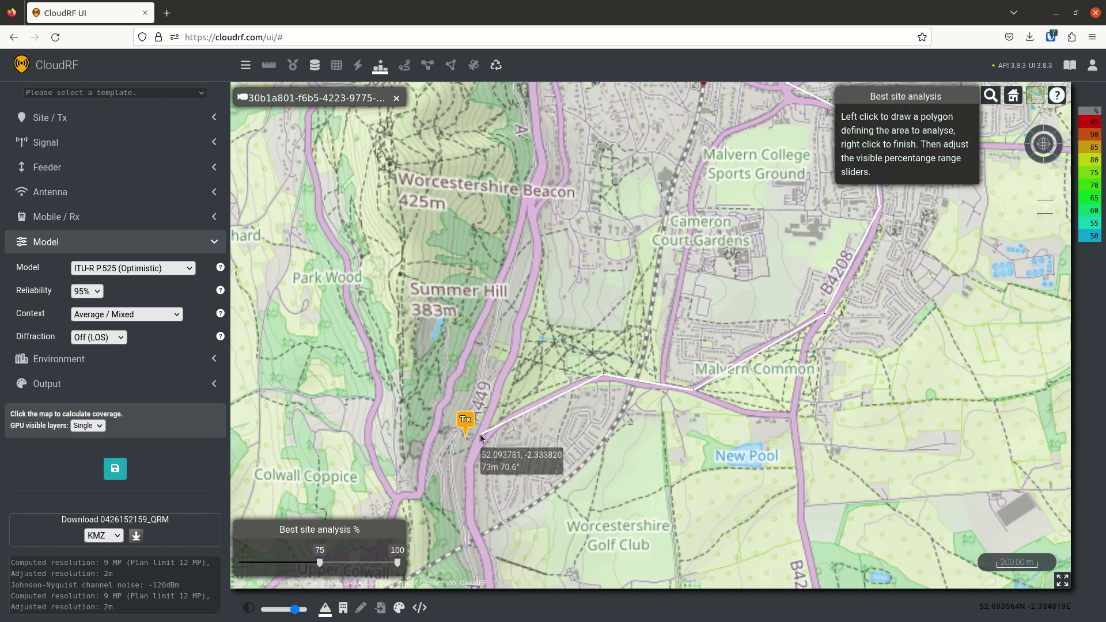
click(538, 232)
drag(687, 192, 597, 316)
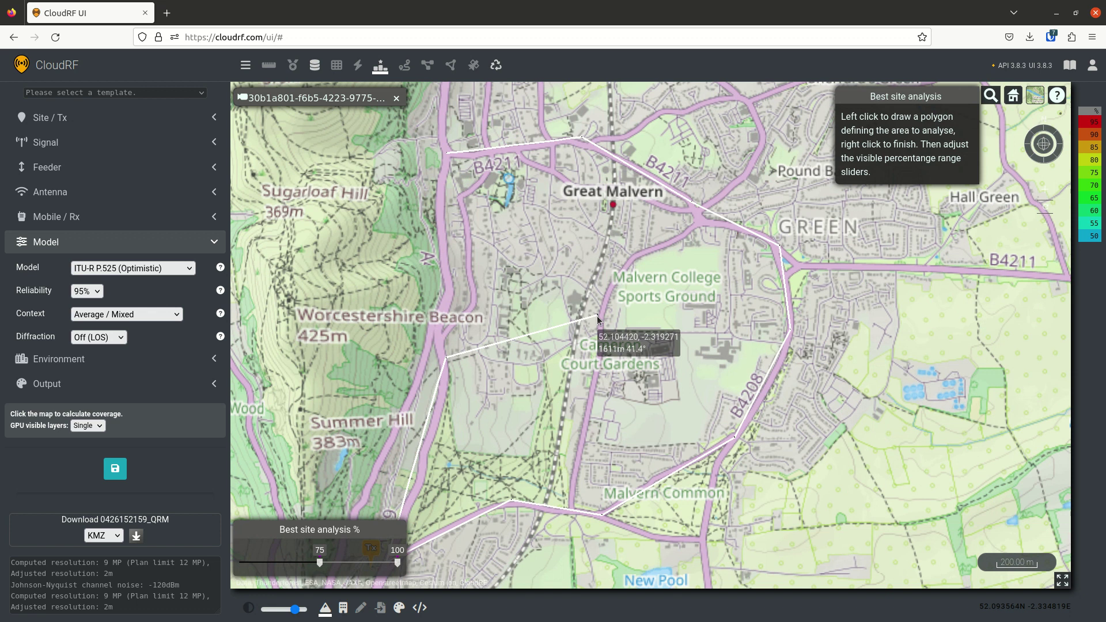
right_click(440, 198)
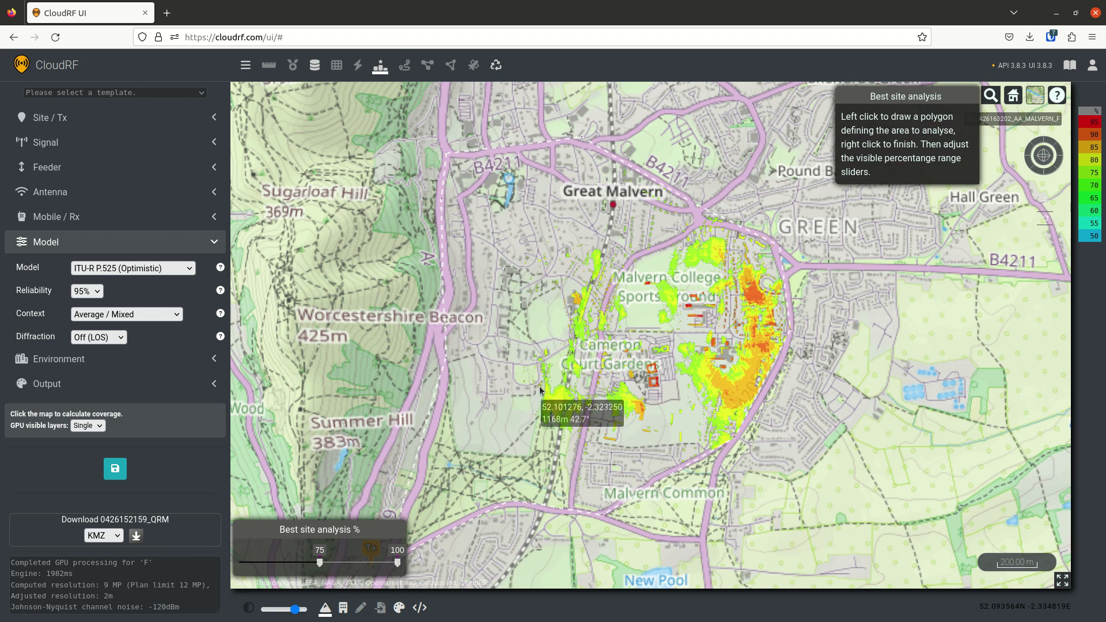
Step: Lower the minimum visible best site percentage to 50 and examine the heatmap from Great Malvern station to Malvern Common
drag(320, 563, 242, 563)
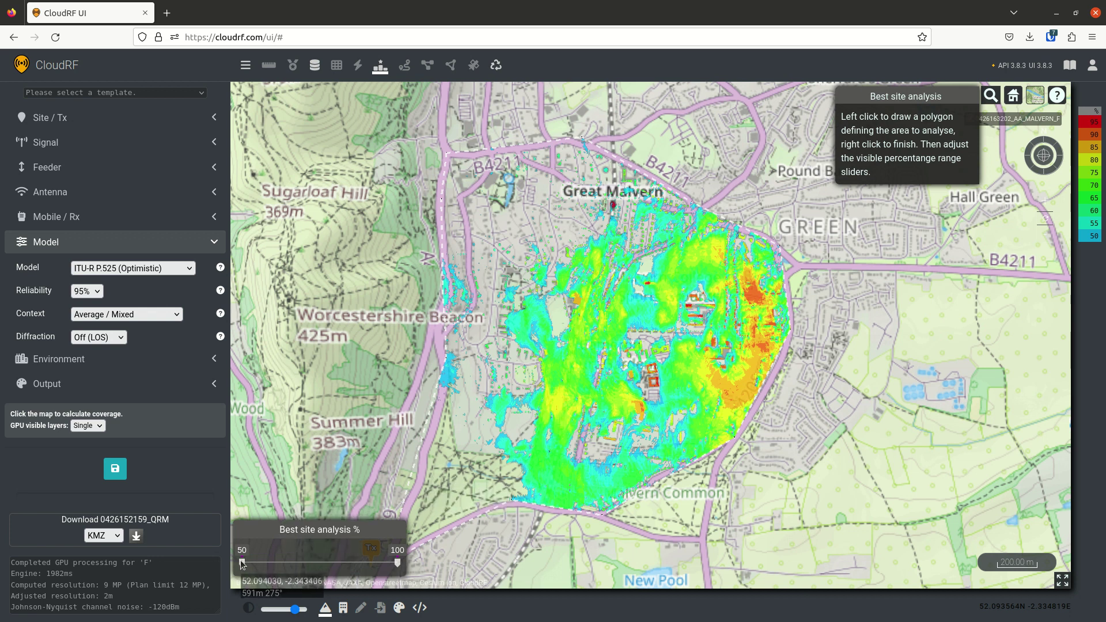
scroll(544, 340, up, 3)
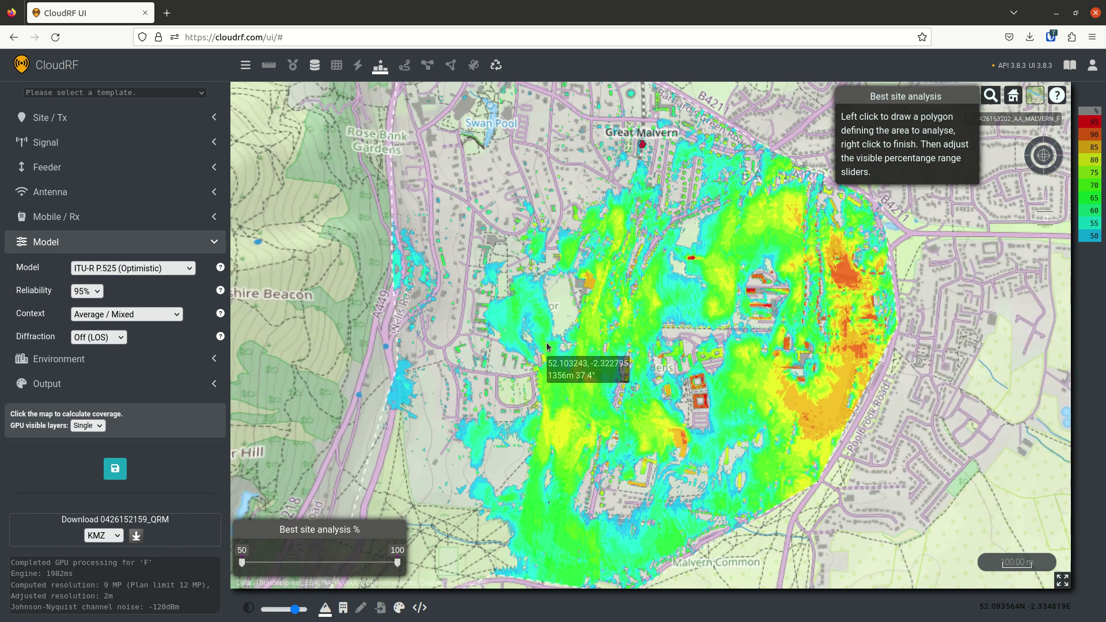
scroll(733, 252, up, 3)
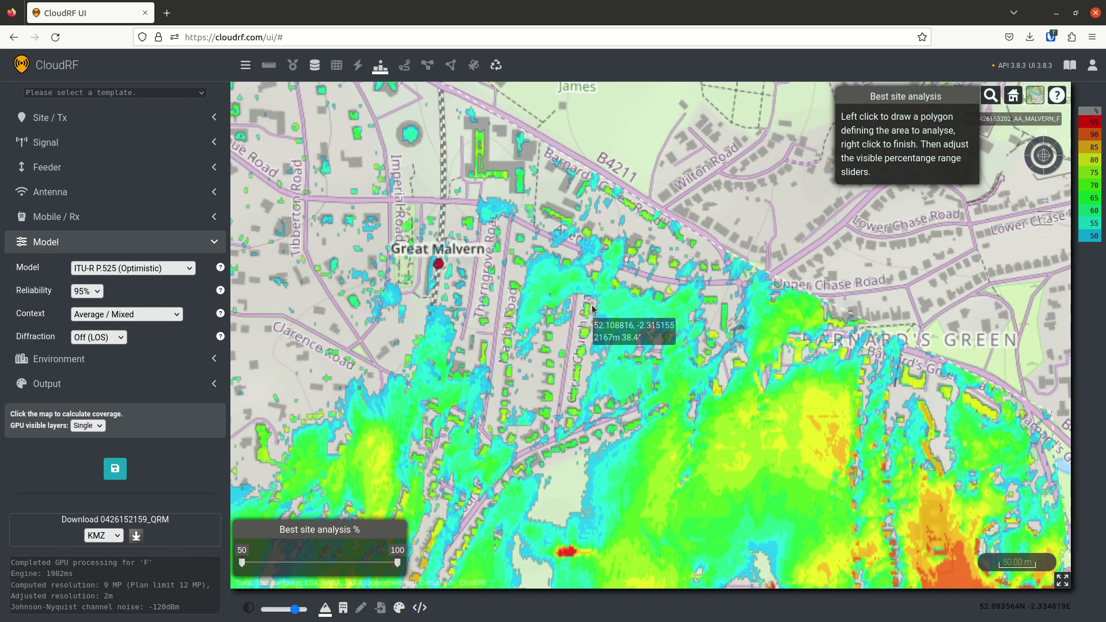
scroll(588, 309, down, 3)
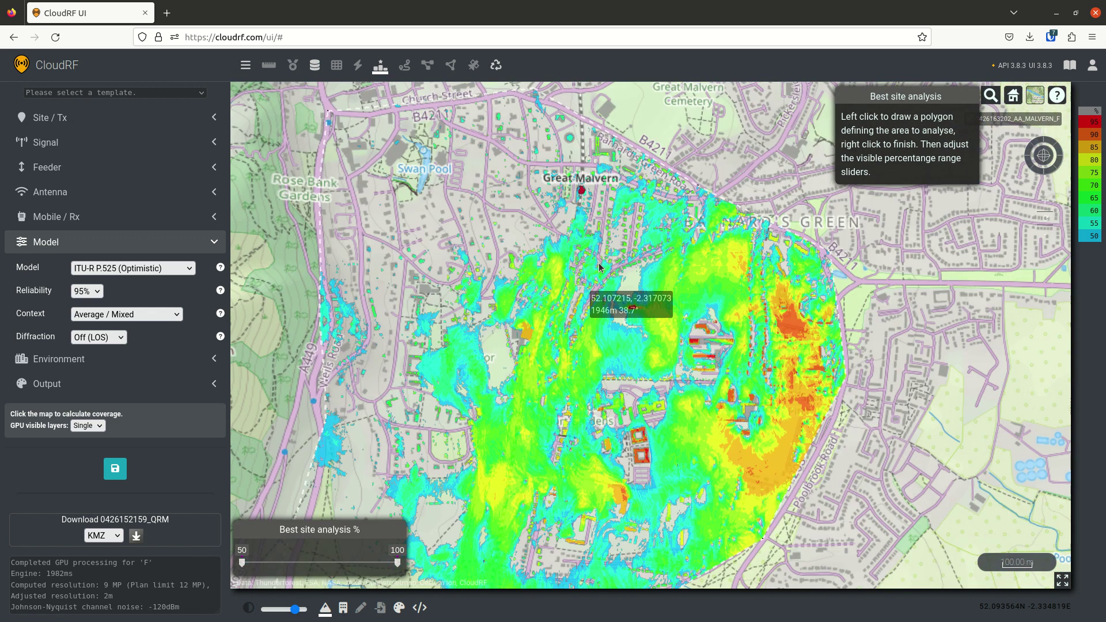
drag(599, 263, 601, 262)
drag(617, 395, 577, 352)
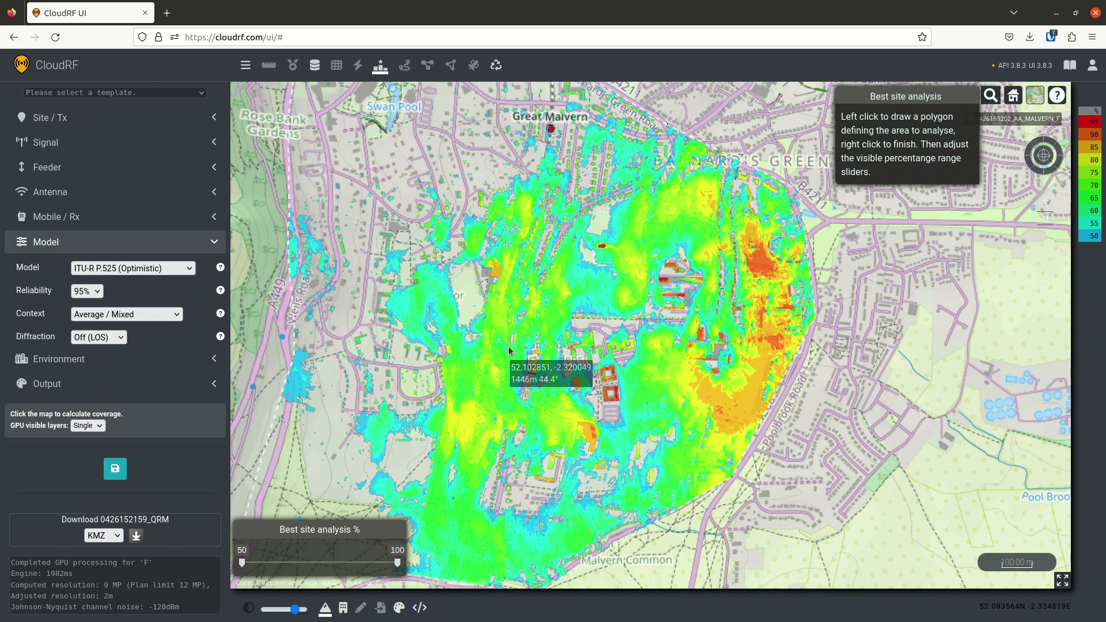
drag(509, 351, 568, 371)
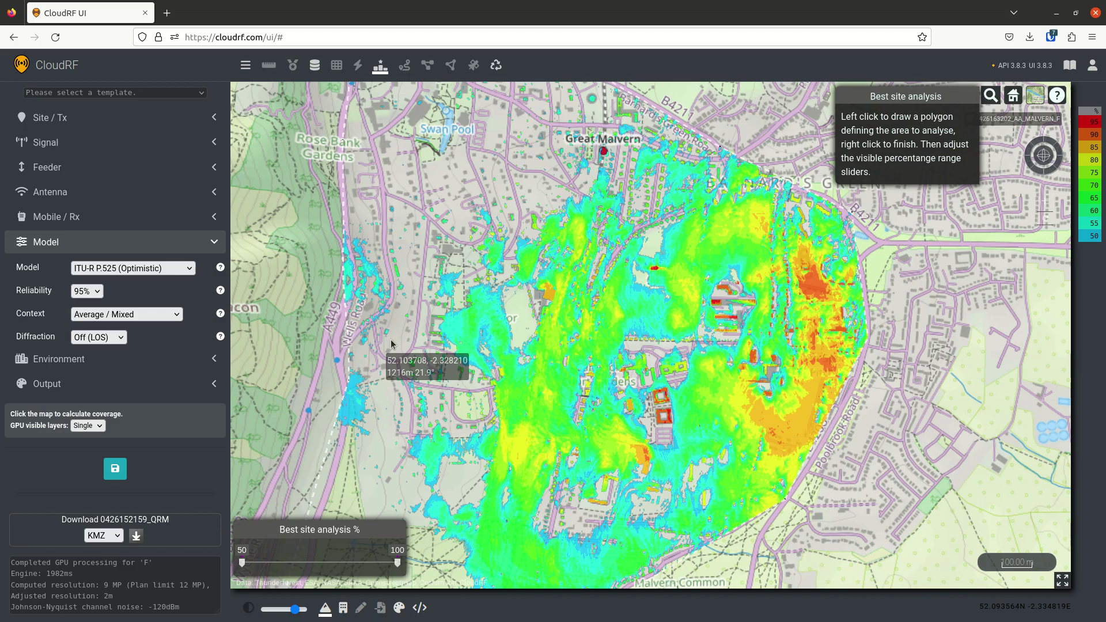
Step: Examine the best site heatmap in a tilted perspective along the A449 hillside and across the town
drag(391, 345, 523, 207)
scroll(483, 319, up, 2)
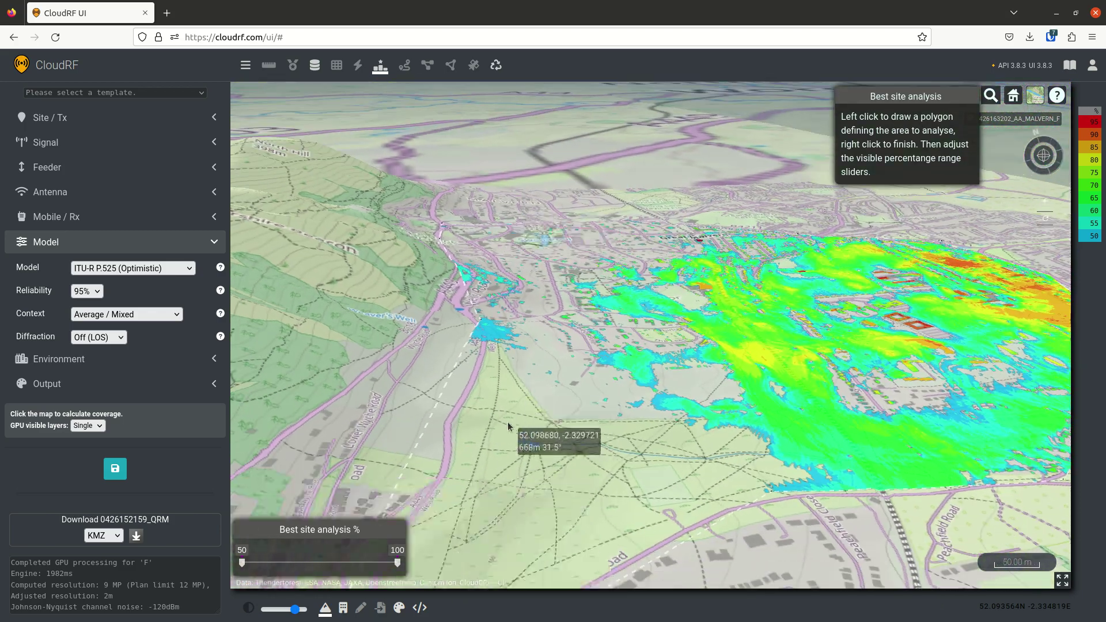
scroll(520, 425, down, 3)
drag(521, 425, 506, 444)
scroll(506, 444, up, 3)
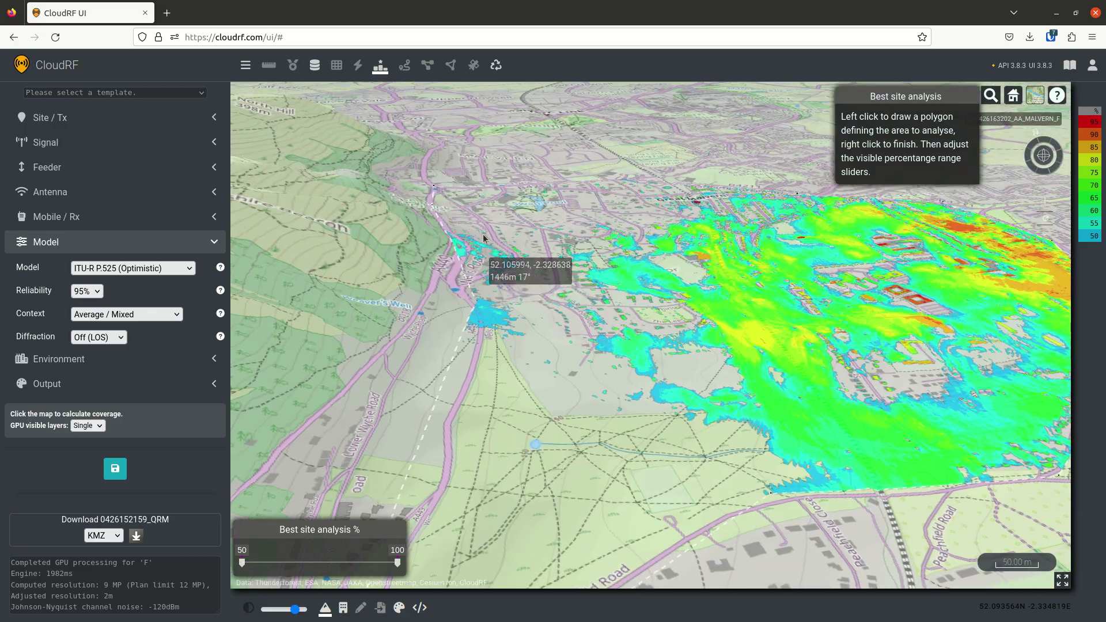
drag(604, 281, 677, 396)
drag(844, 382, 548, 501)
mouse_move(651, 394)
mouse_down()
mouse_move(546, 286)
mouse_move(633, 407)
mouse_move(655, 387)
mouse_up()
scroll(615, 419, down, 2)
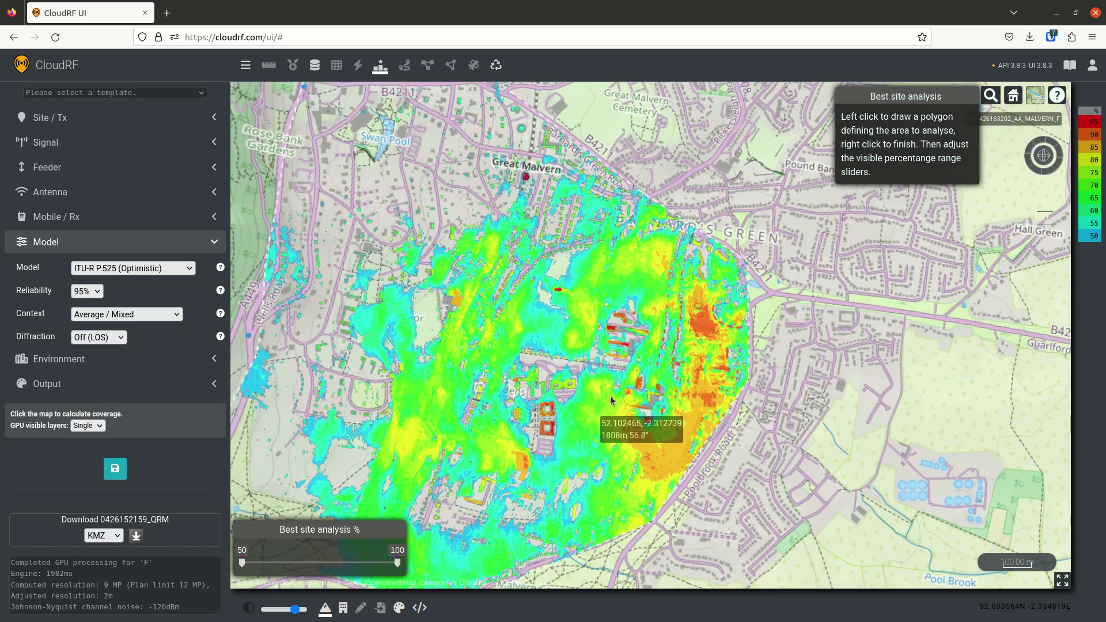
Step: Raise the minimum visible best site percentage in two stages, to 75 and finally to 90
mouse_move(585, 417)
mouse_down()
mouse_move(609, 390)
mouse_move(617, 402)
mouse_move(594, 418)
mouse_up()
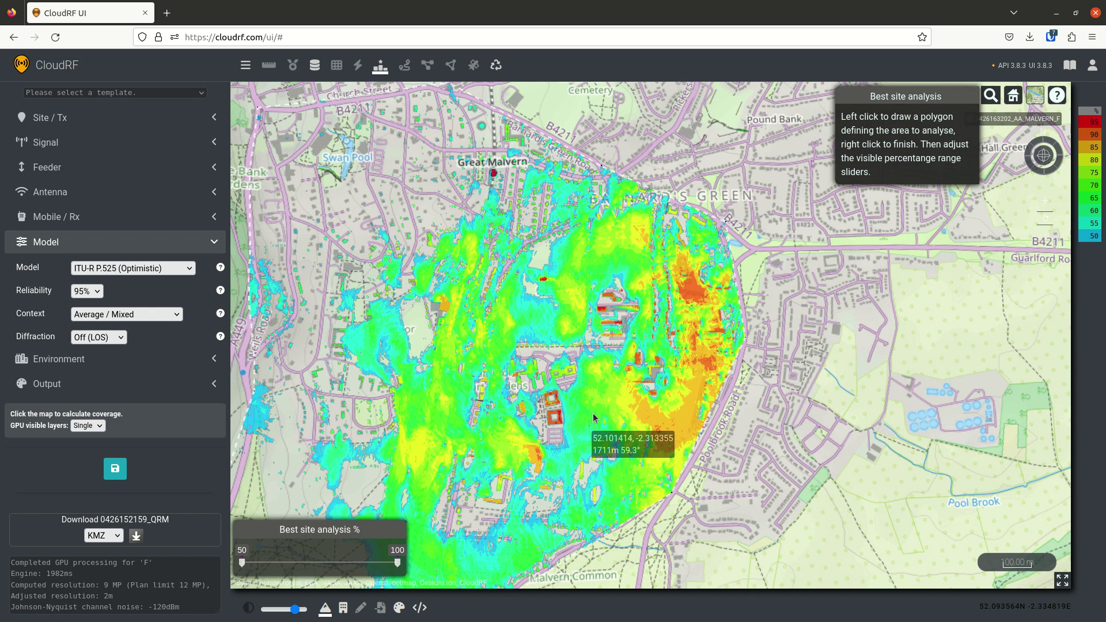
scroll(685, 333, up, 2)
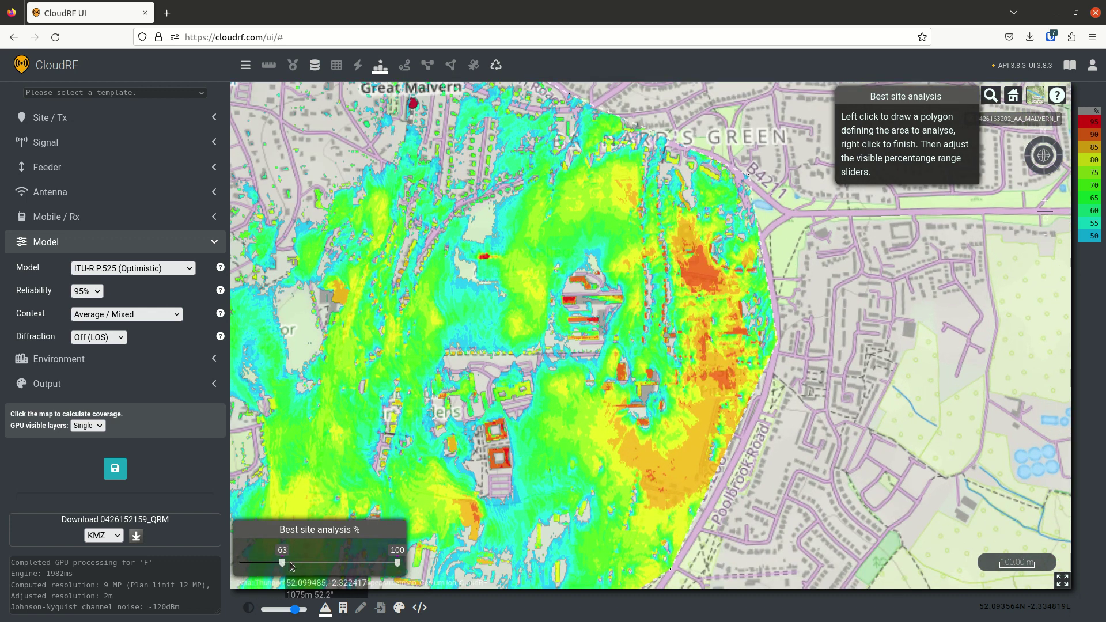
click(321, 563)
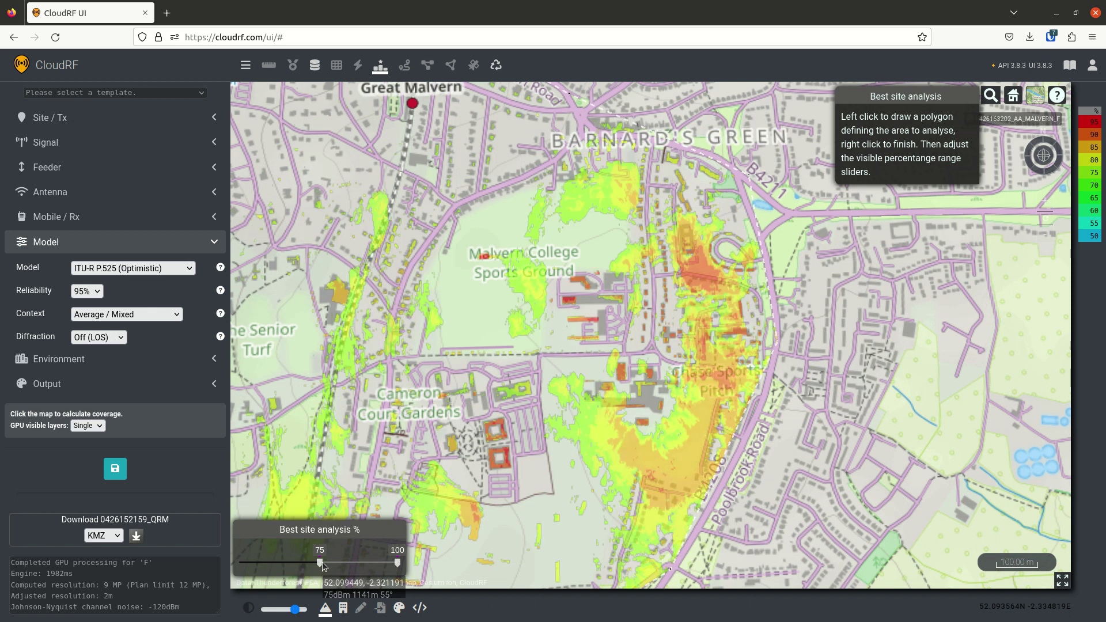
scroll(570, 432, down, 3)
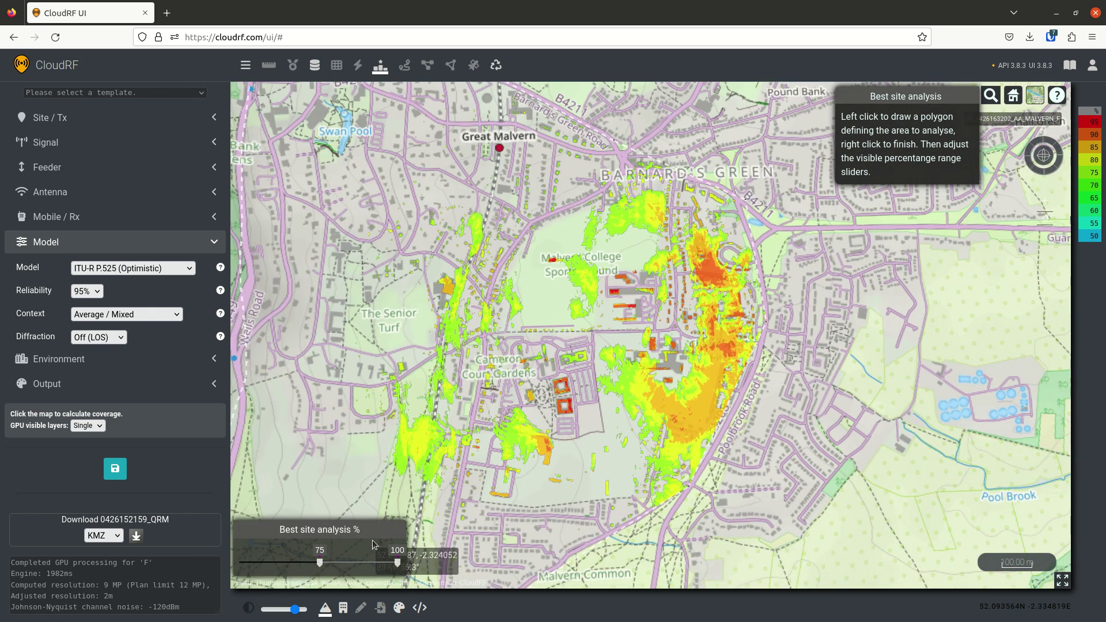
drag(321, 563, 351, 563)
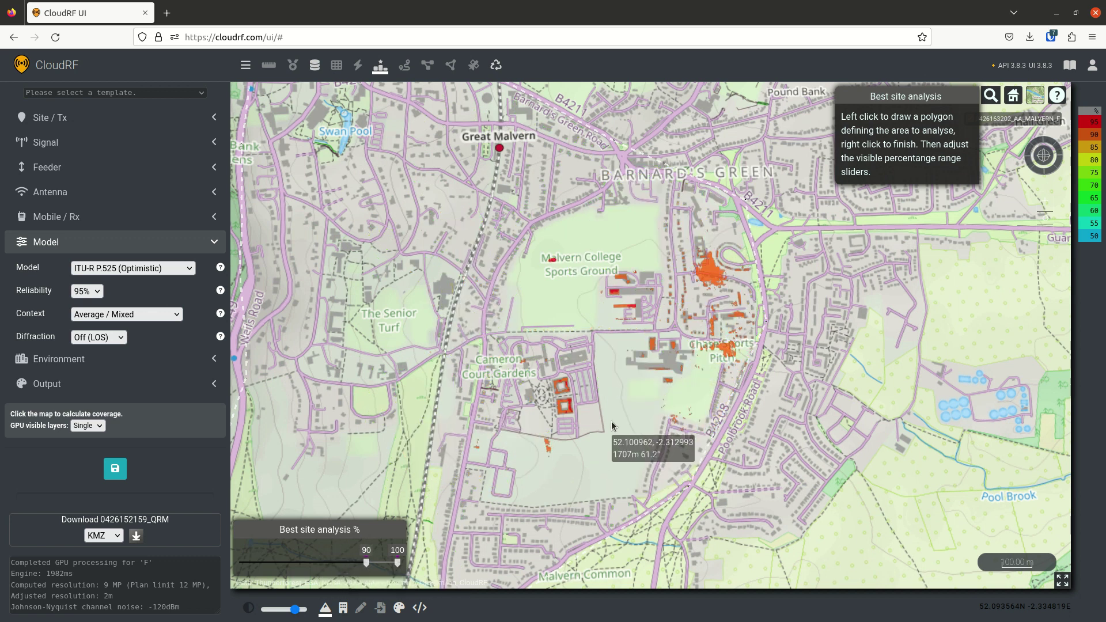
Step: Inspect the remaining best sites on the buildings near Cameron Court Gardens, Malvern College Sports Ground and Barnards Close
scroll(553, 409, up, 3)
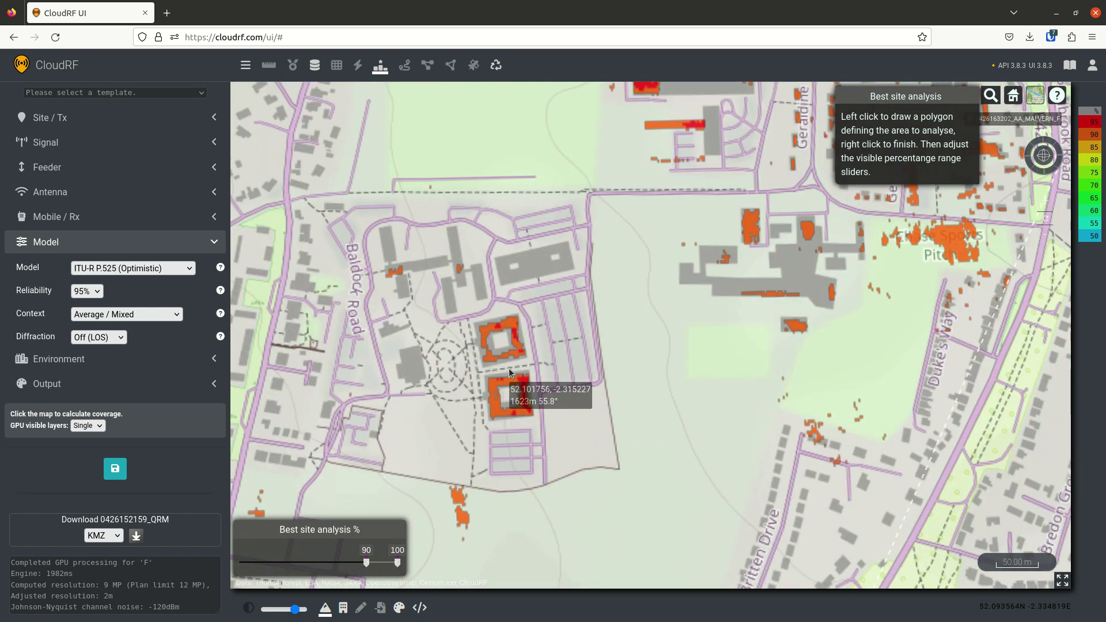
scroll(518, 386, down, 3)
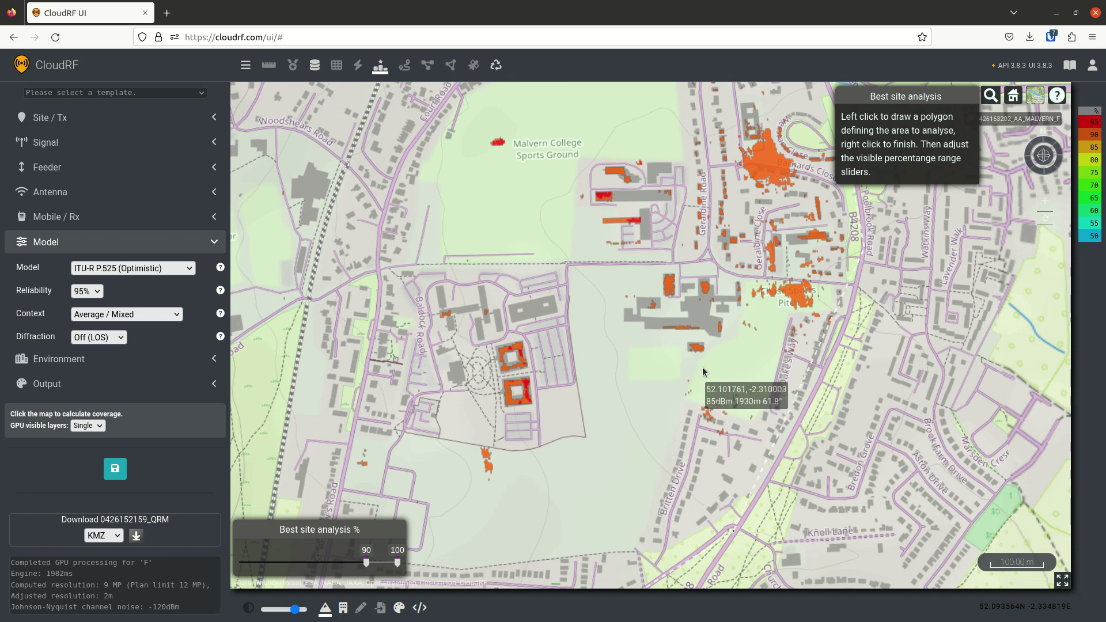
scroll(713, 375, down, 3)
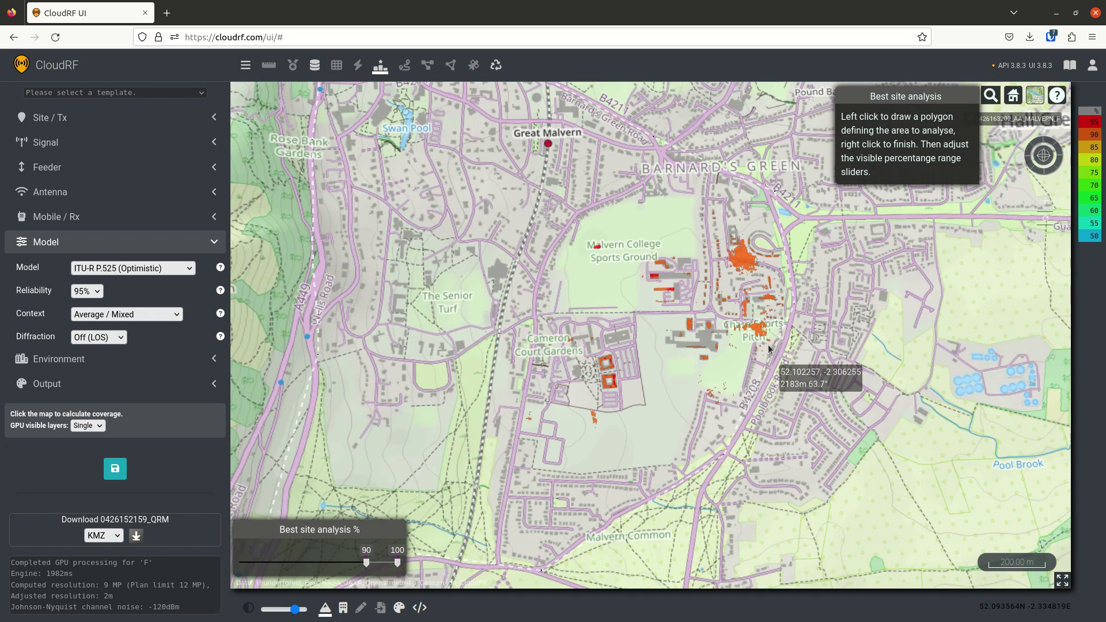
scroll(724, 289, up, 3)
scroll(724, 289, up, 2)
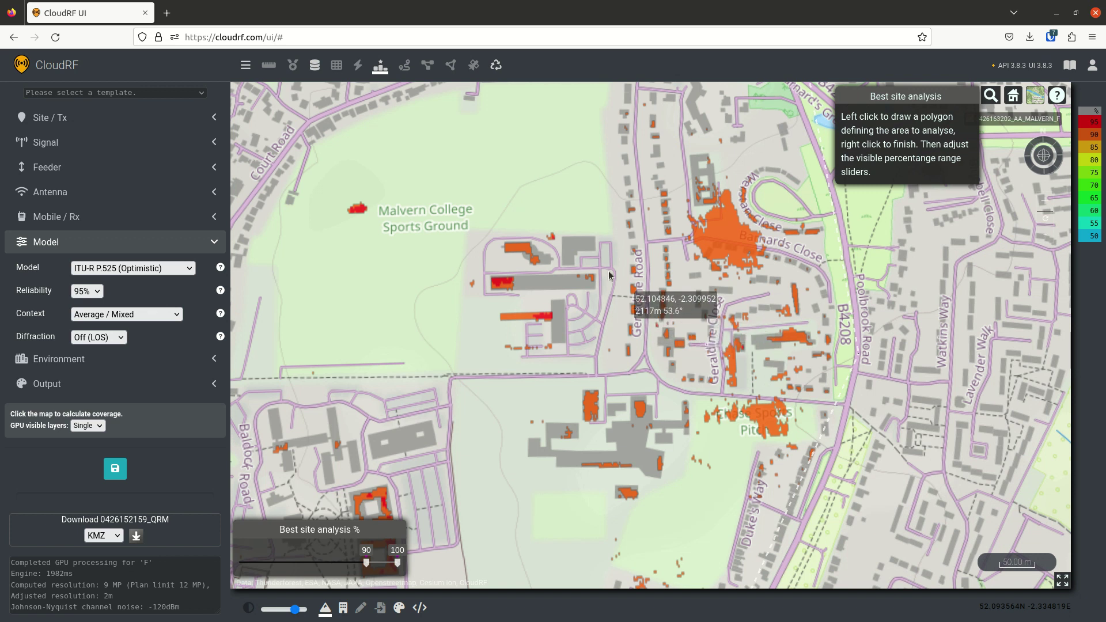
Step: Examine the 90 to 100 percent best sites around Malvern College Sports Ground up close and within the wider Great Malvern area
scroll(684, 343, down, 2)
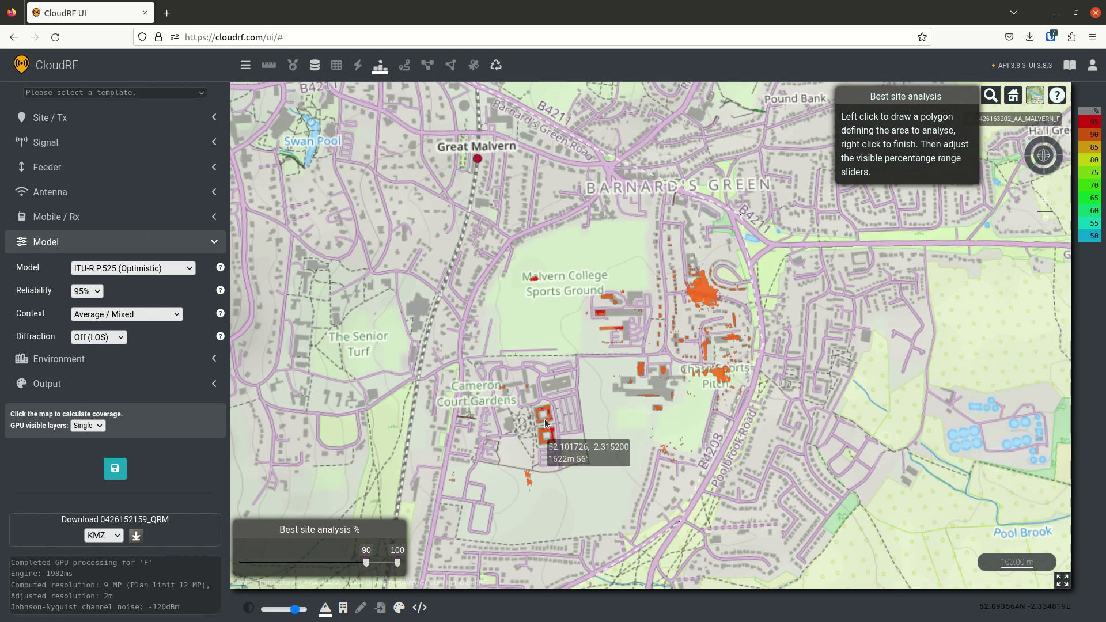
scroll(490, 429, up, 2)
drag(738, 299, 620, 422)
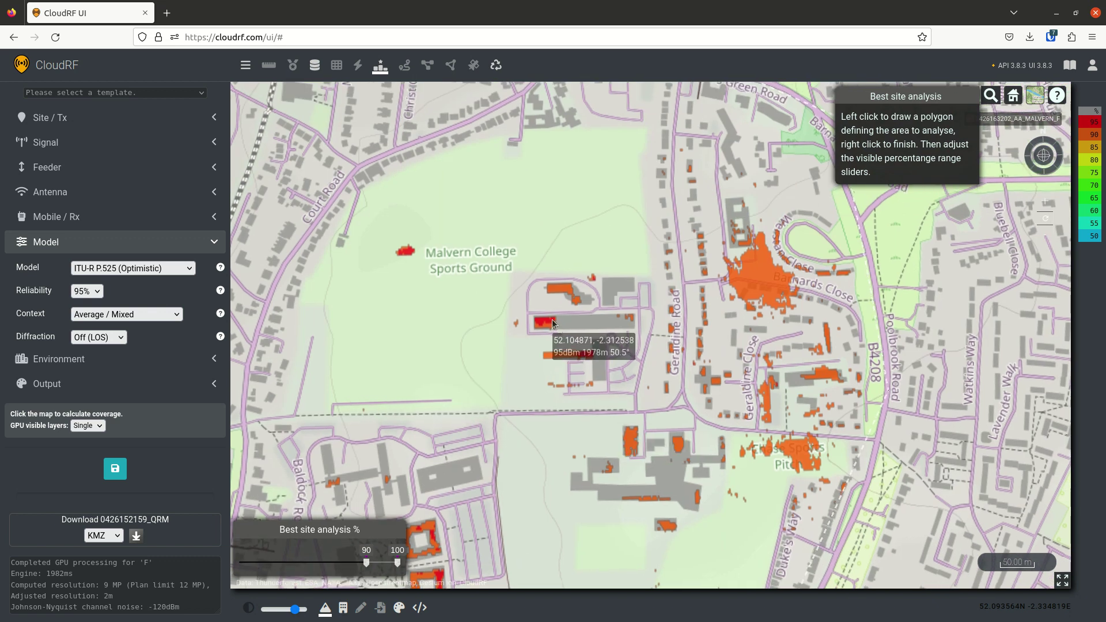
scroll(552, 323, down, 2)
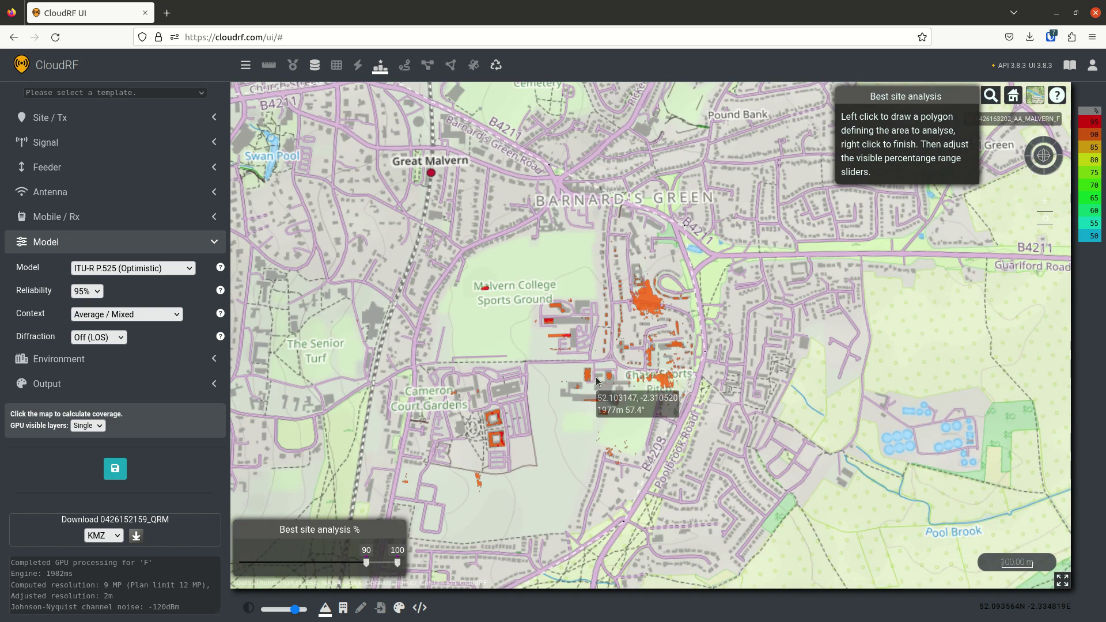
scroll(611, 362, down, 2)
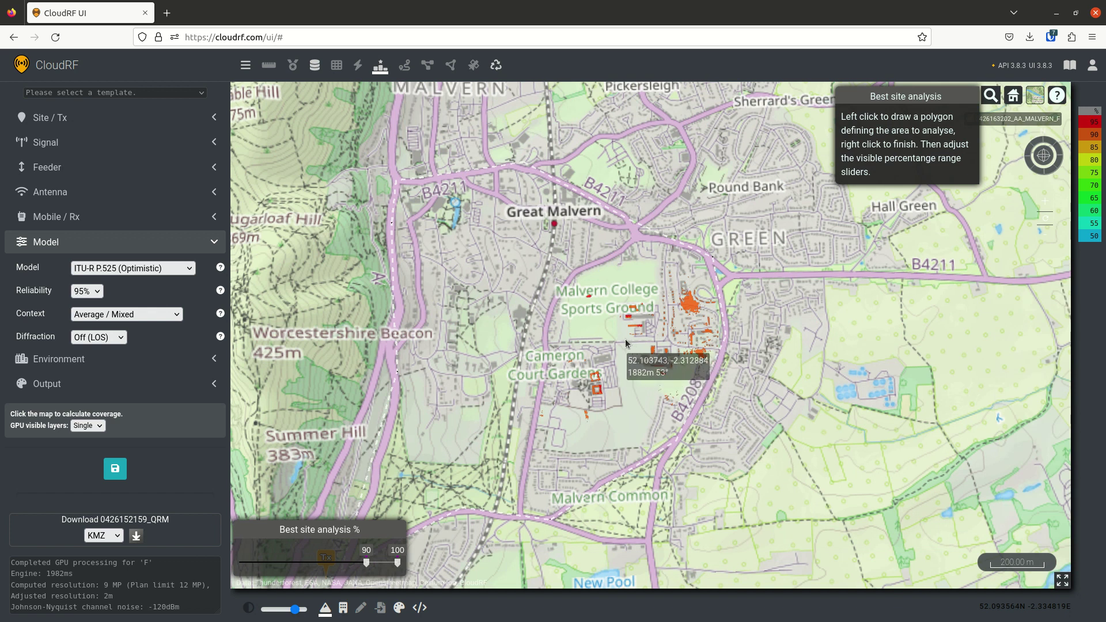
scroll(619, 349, up, 2)
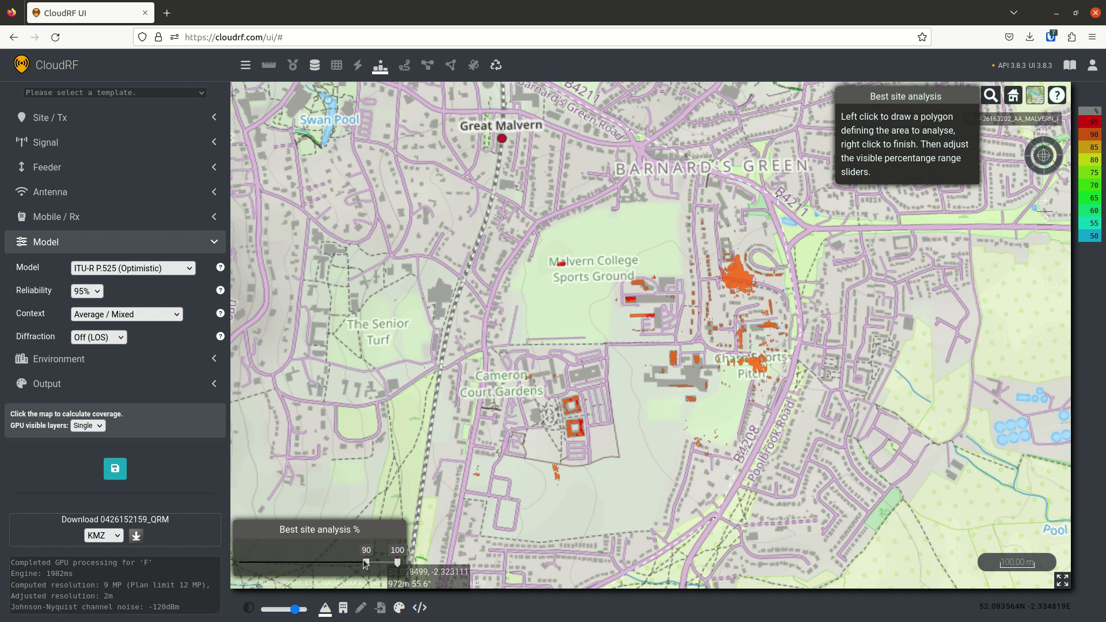
Step: Set the minimum visible best site percentage back to 50 and review the heatmap between Wells Road and Poolbrook Road
drag(366, 563, 238, 563)
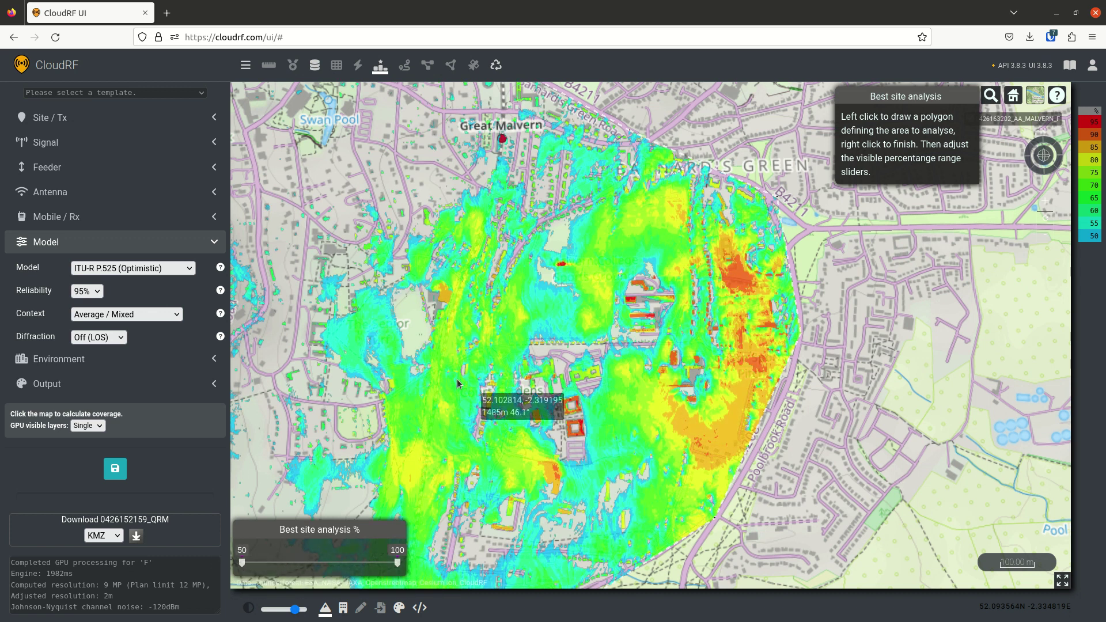
drag(413, 376, 511, 374)
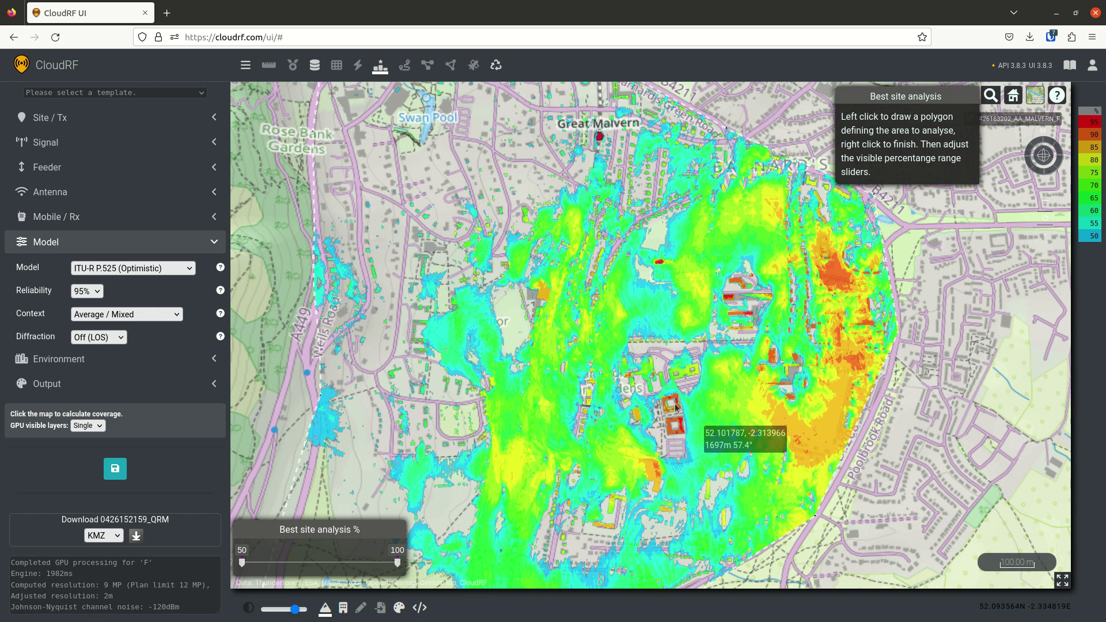
drag(703, 408, 627, 396)
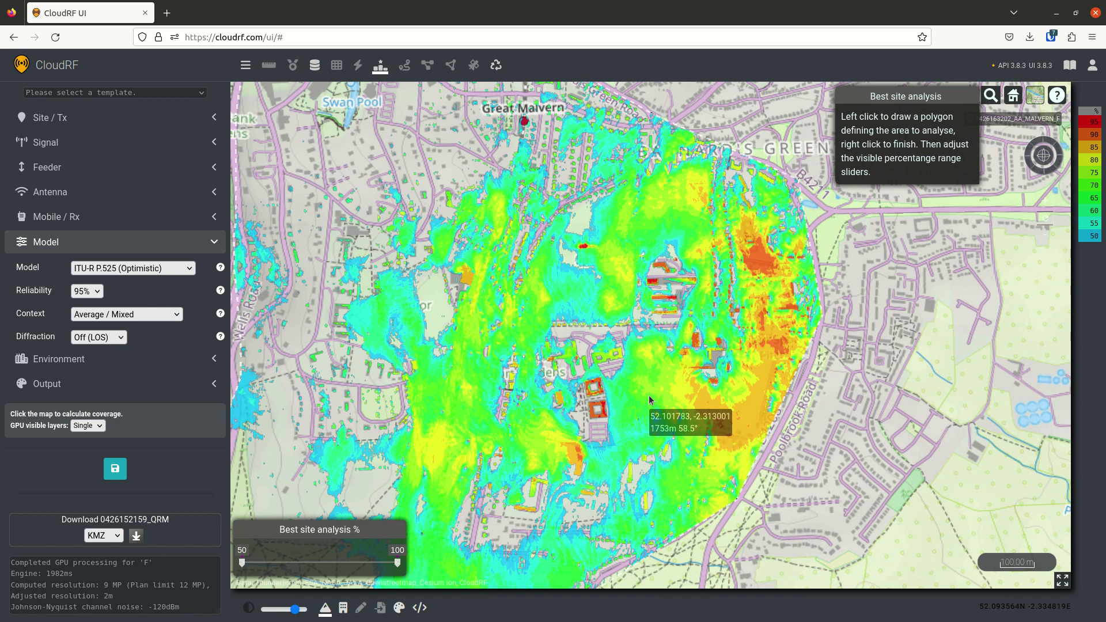